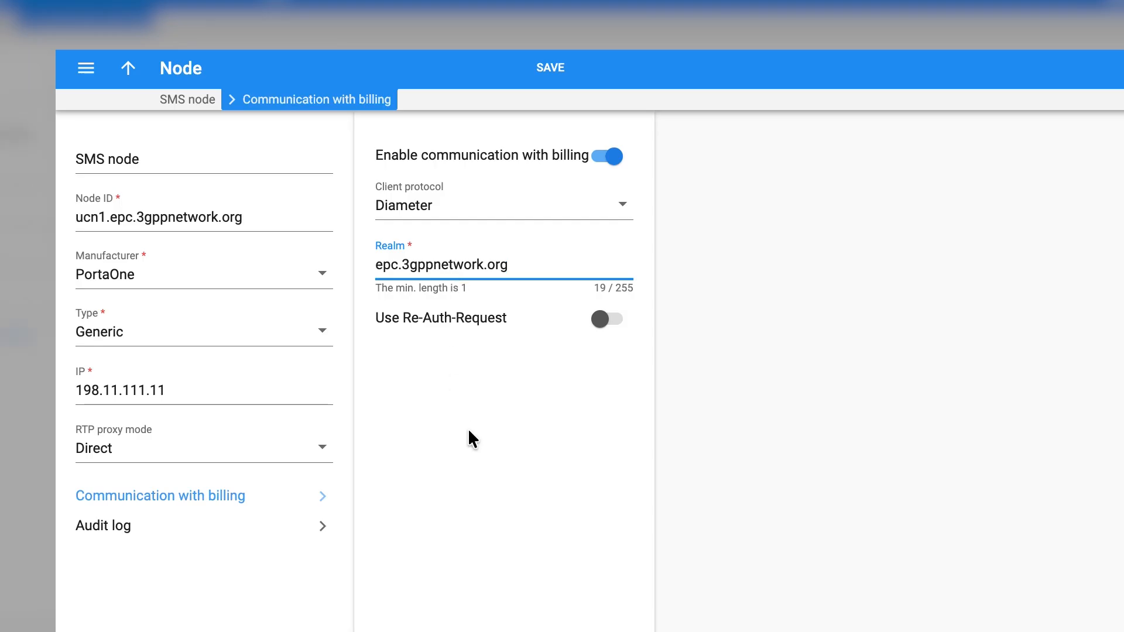
- Save the SMS node with Diameter billing communication enabled using realm epc.3gppnetwork.org
click(549, 73)
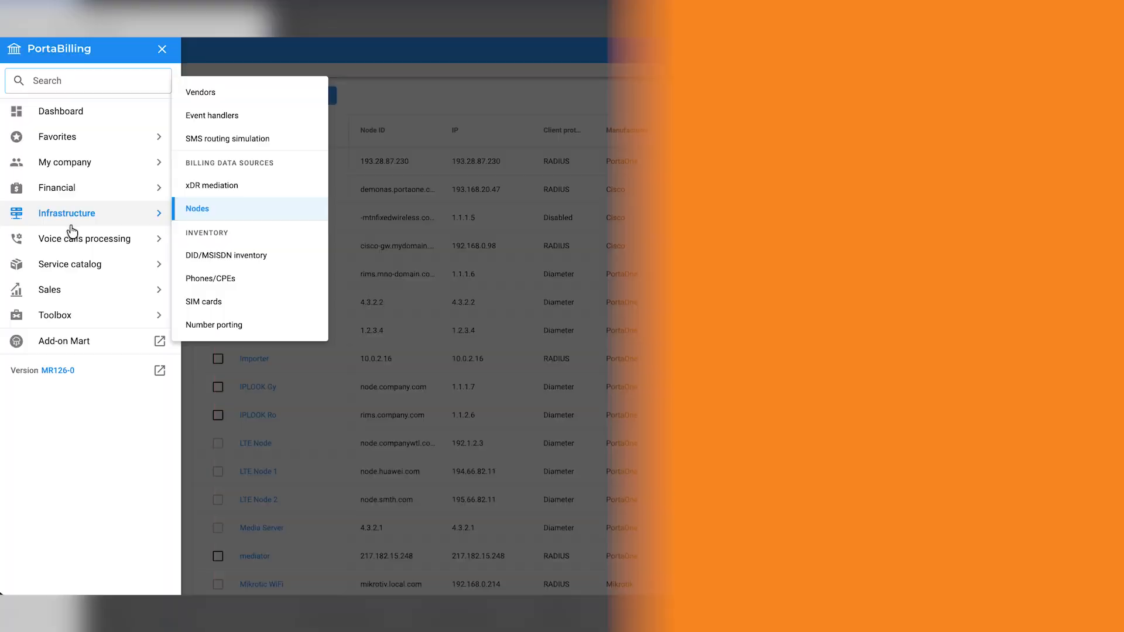
- Go to Service catalog > Service policies and start a new policy for Messaging
mouse_move(76, 247)
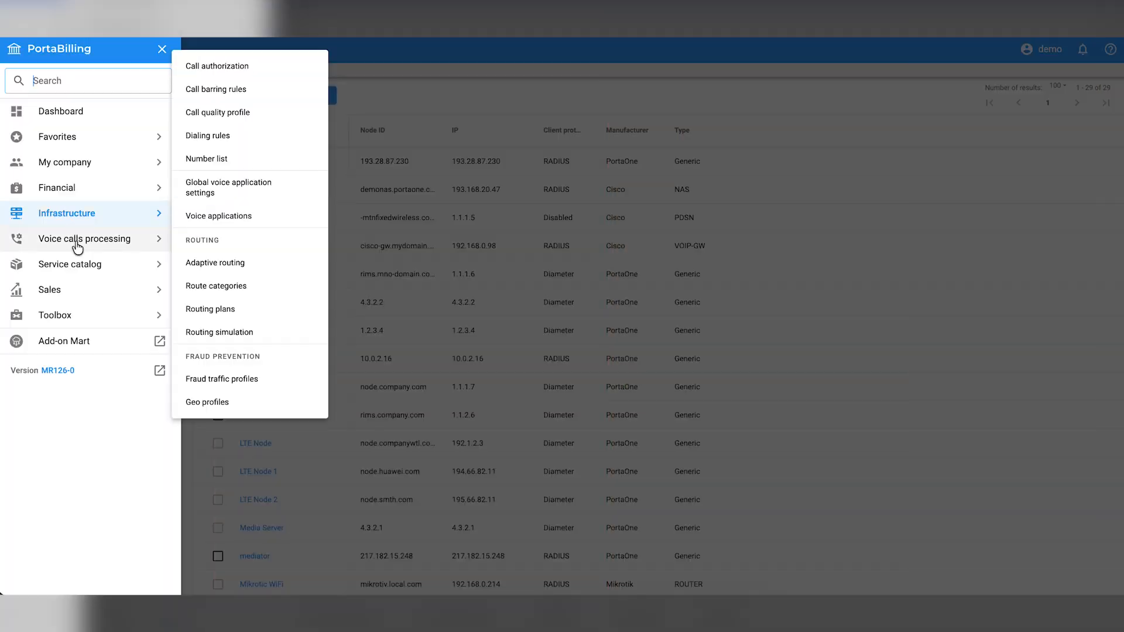
mouse_move(153, 346)
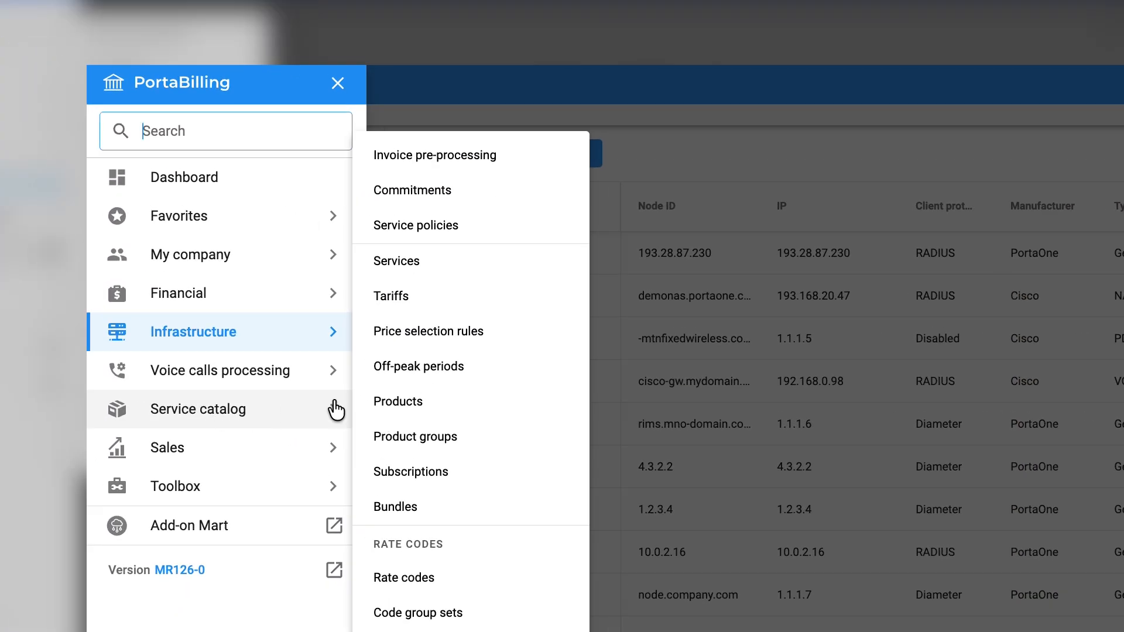
click(449, 225)
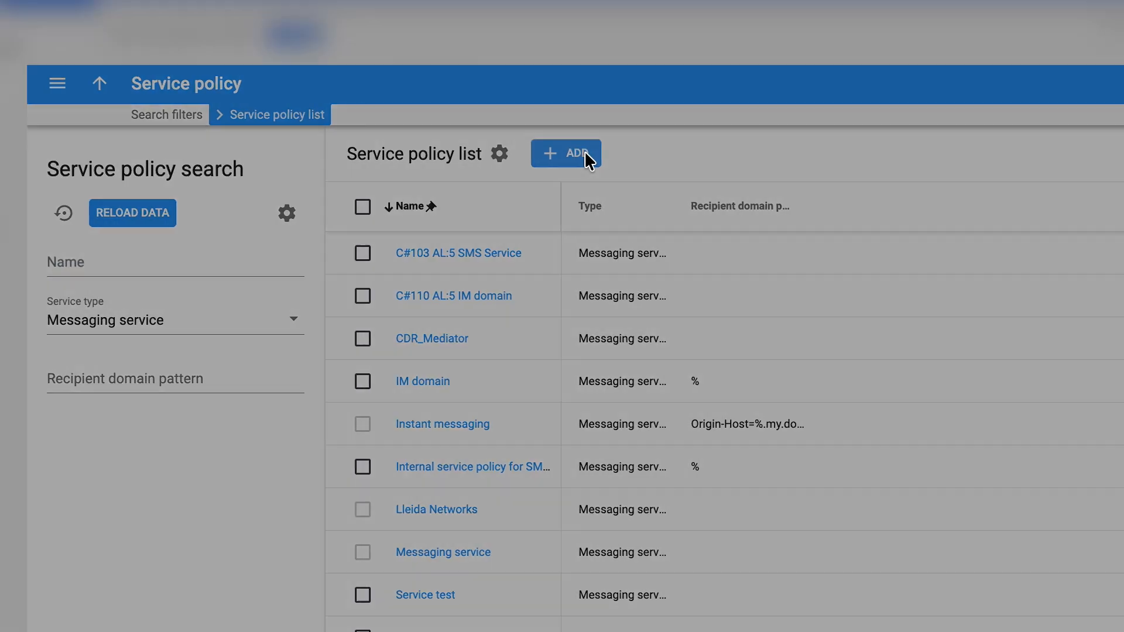
click(579, 153)
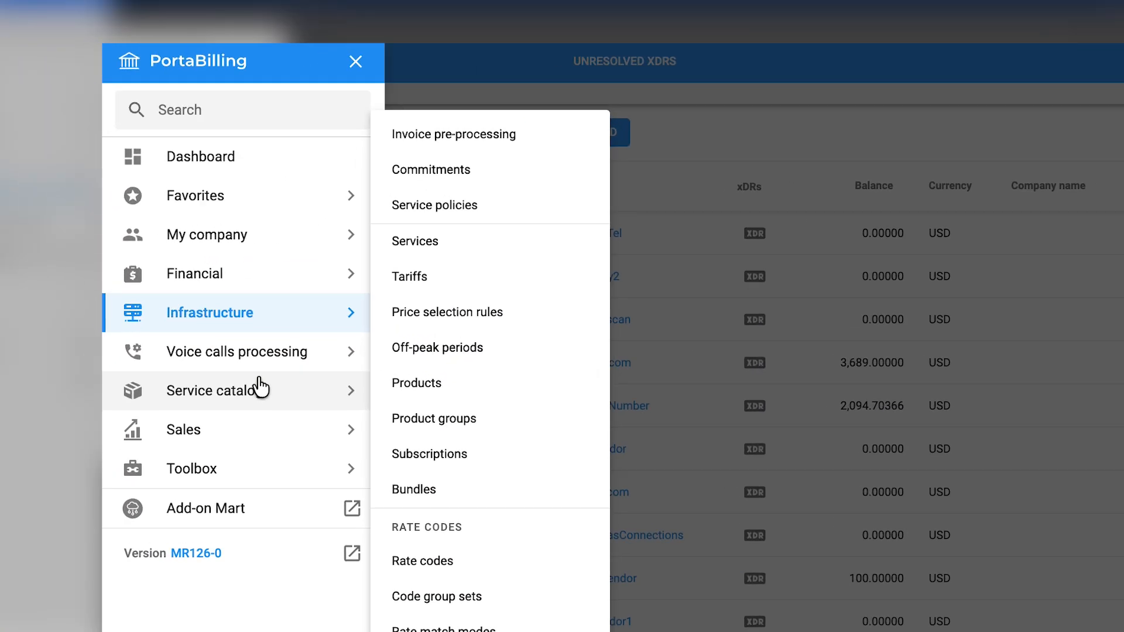
- Create tariff 'Vendor SMS Tariff' in USD for Messaging service, applied to Vendor
click(449, 282)
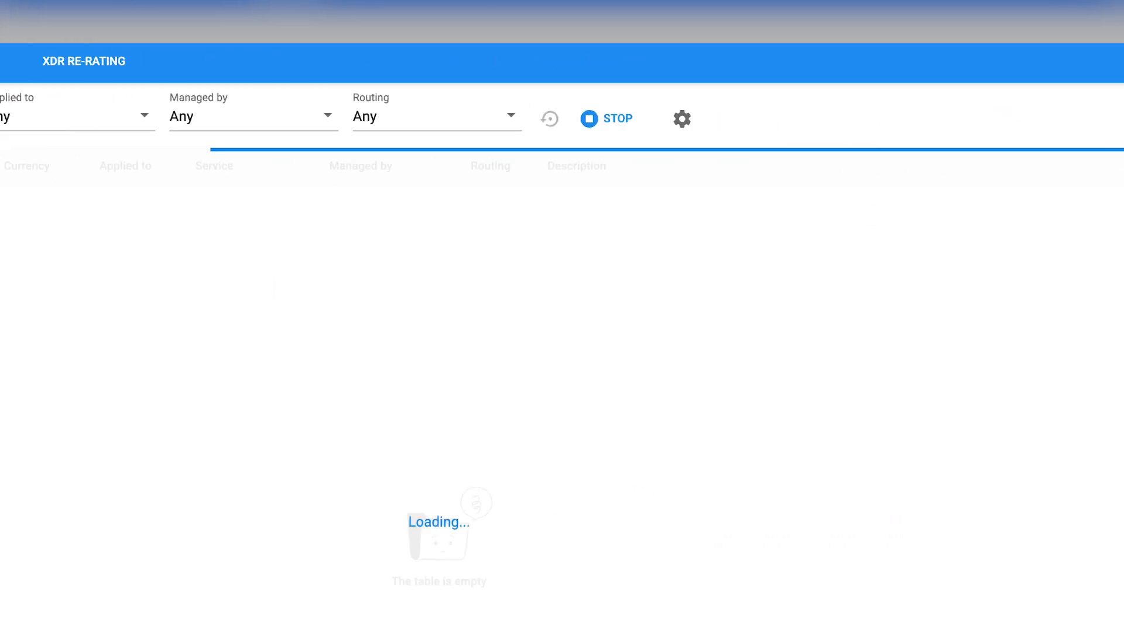
click(876, 132)
text(Vendor SMS Tariff)
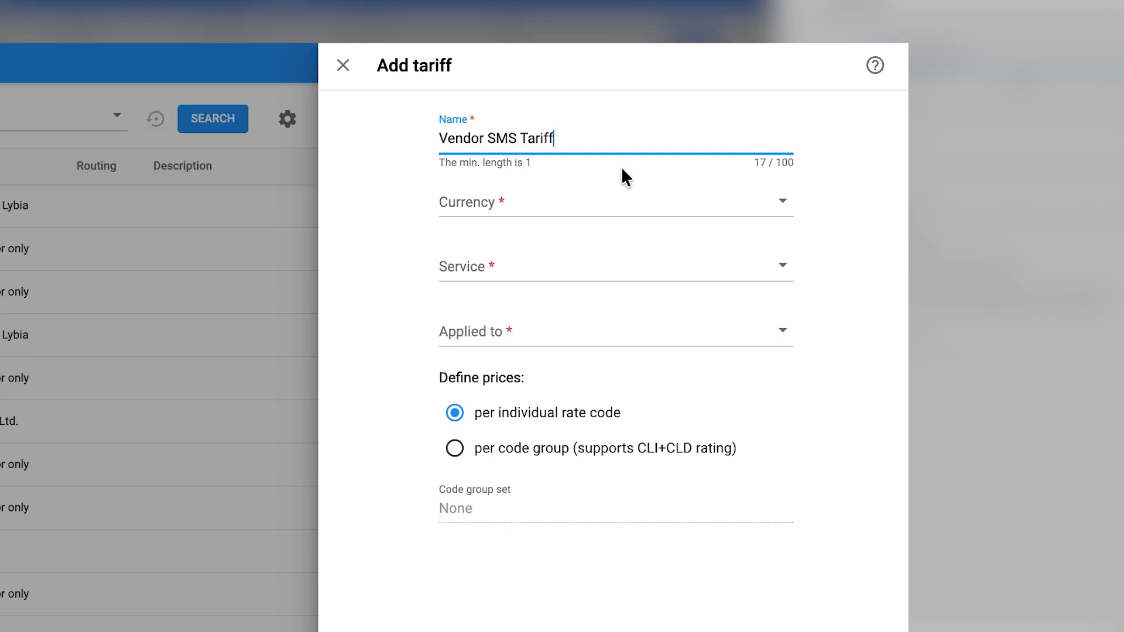
click(525, 198)
text(usd)
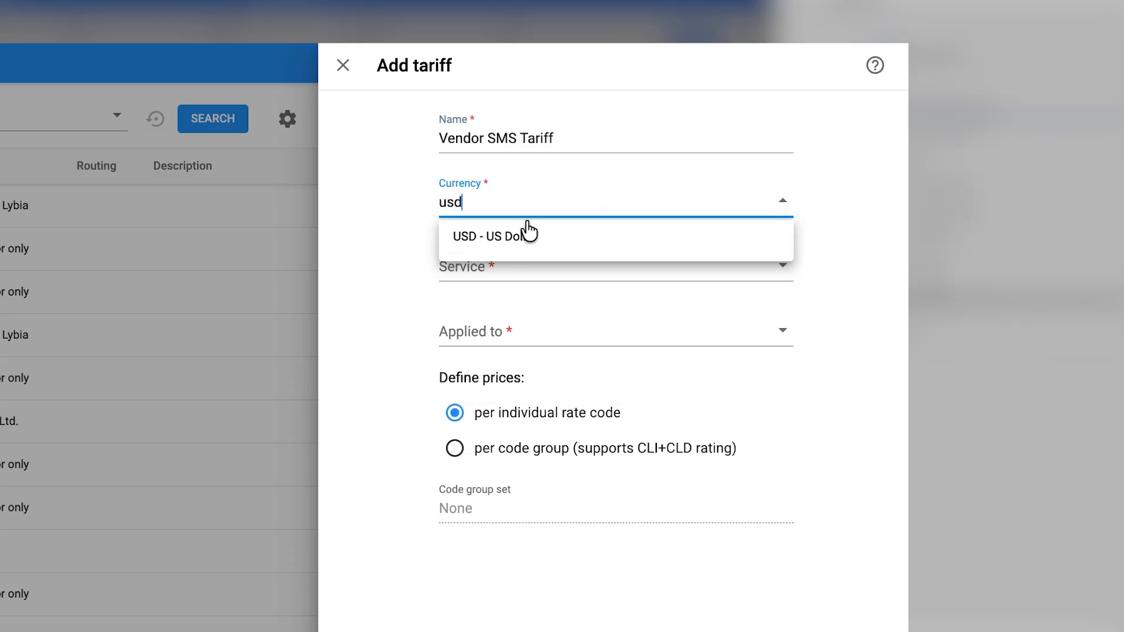
click(525, 236)
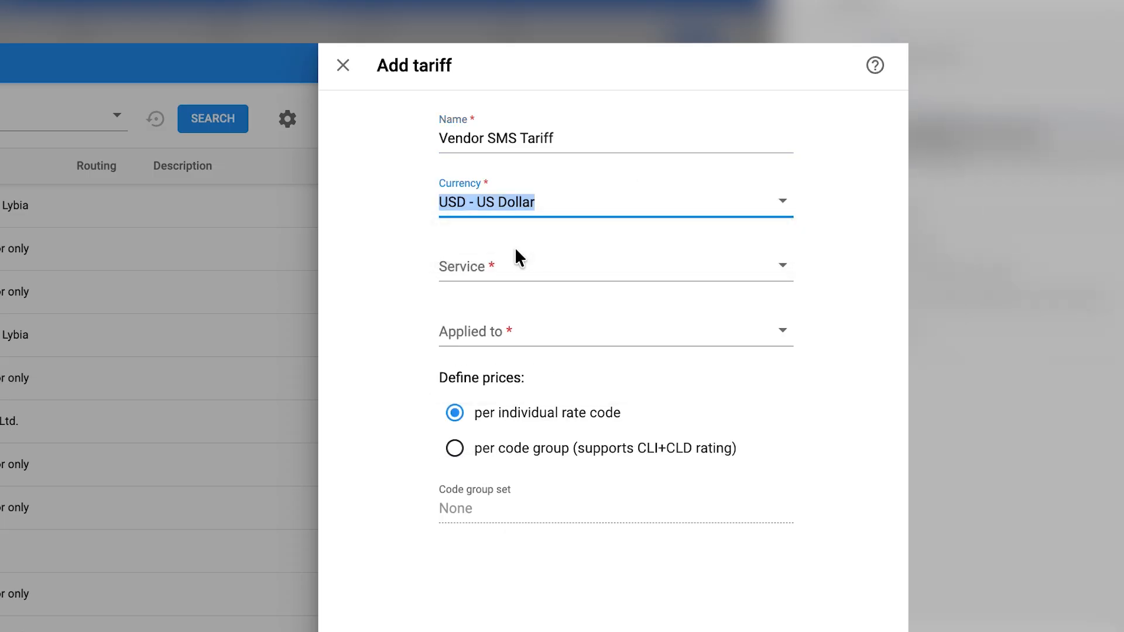
click(509, 253)
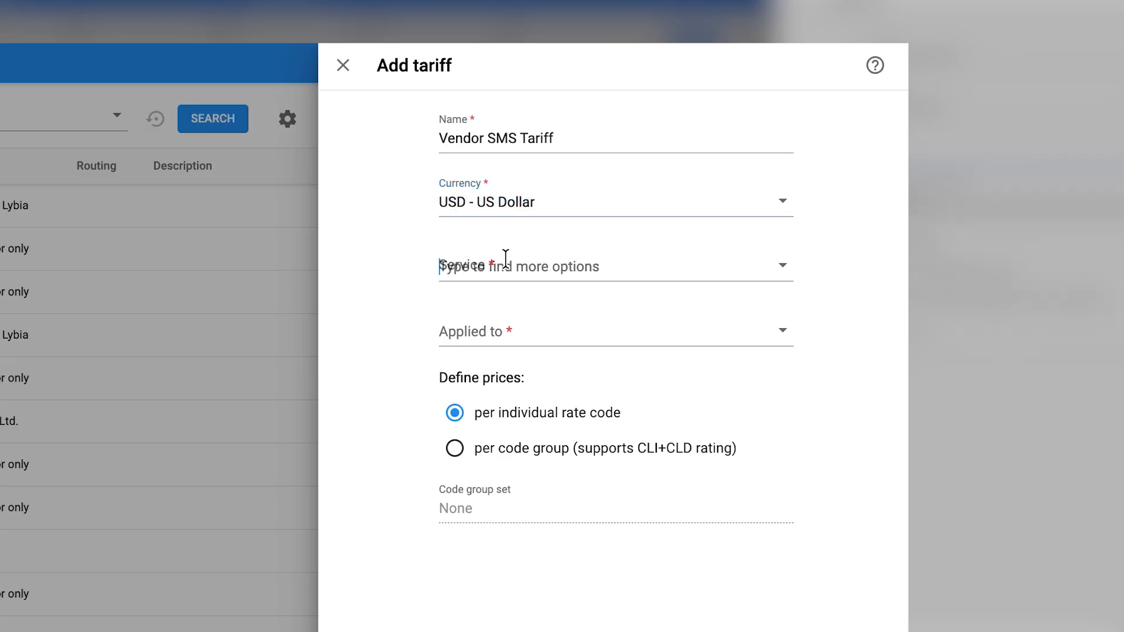
text(me)
click(503, 302)
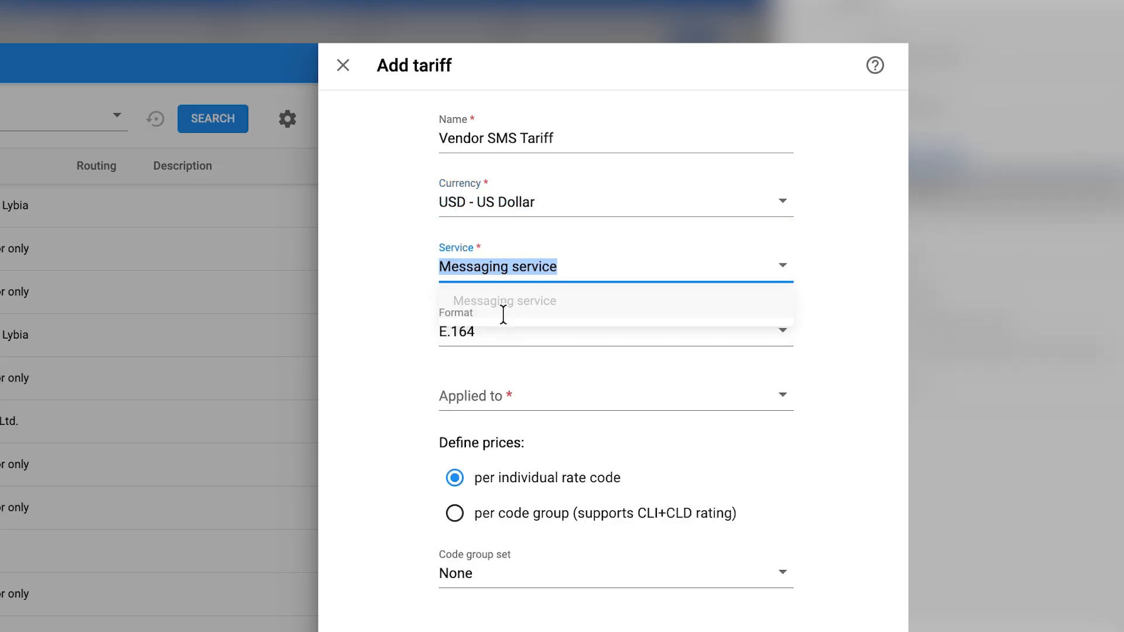
click(495, 391)
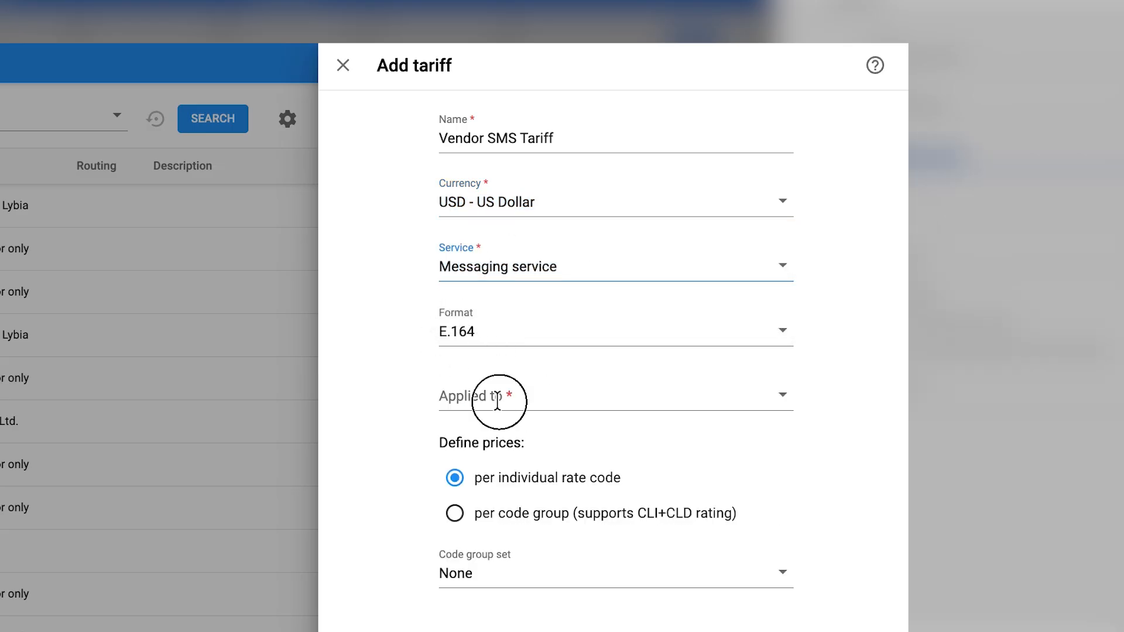
click(484, 461)
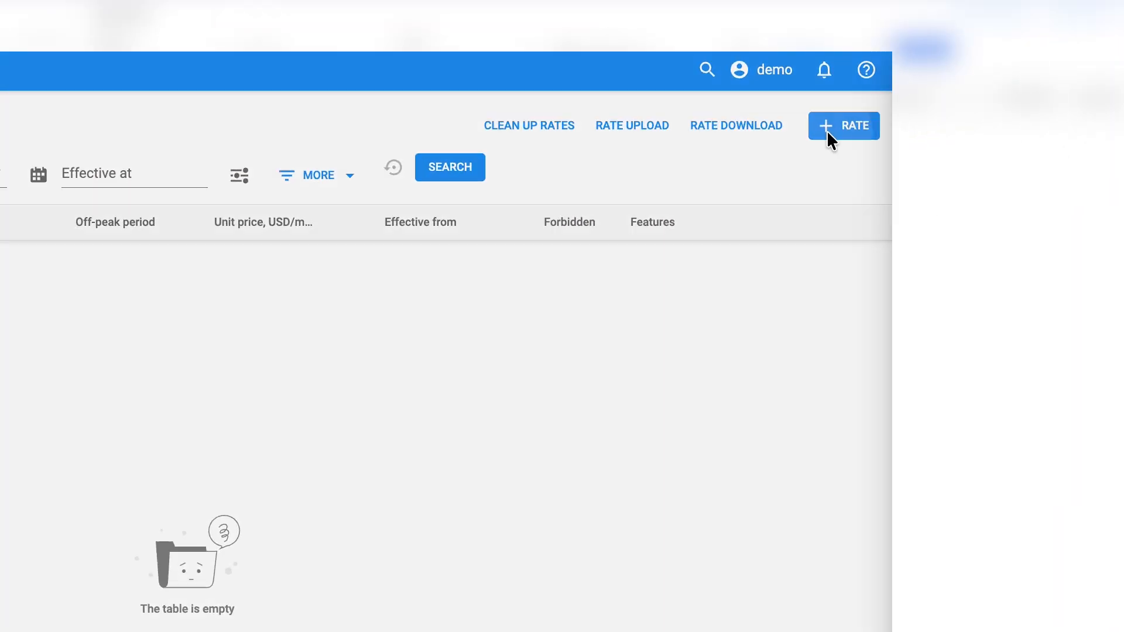
- Add and save a flat rate for code 34 (Spain) at 0 USD per message
click(985, 105)
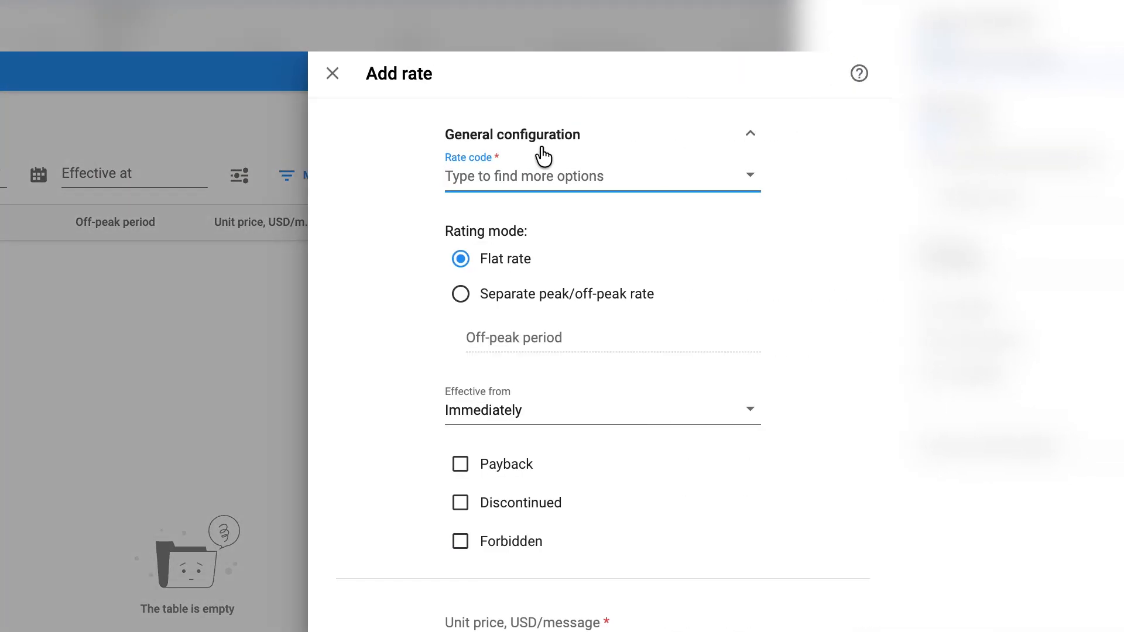
text(34)
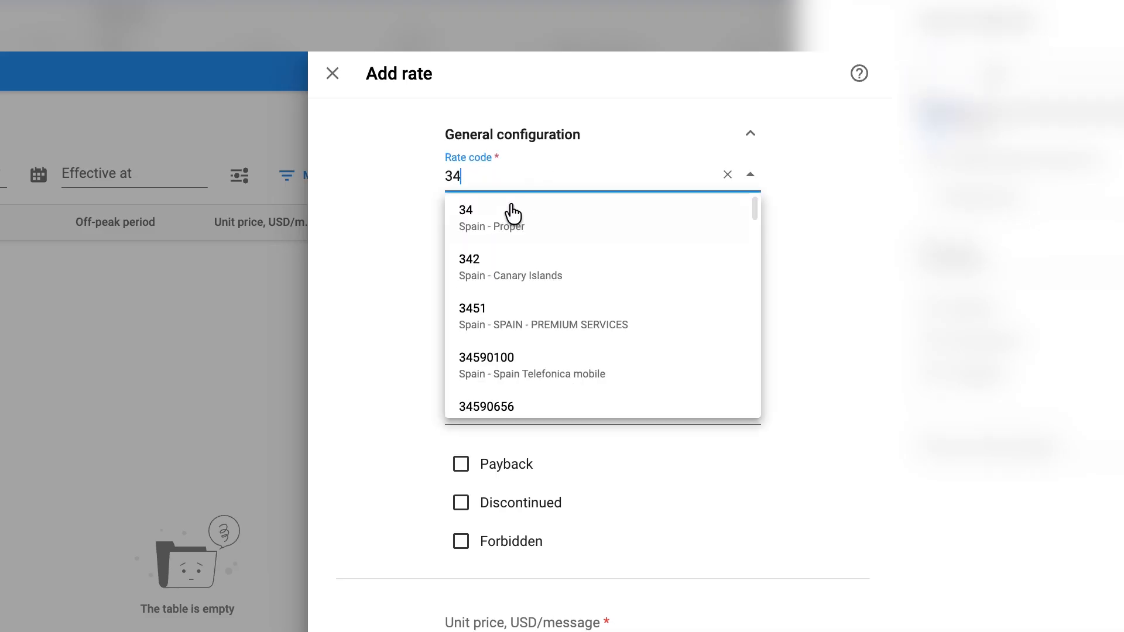
click(509, 214)
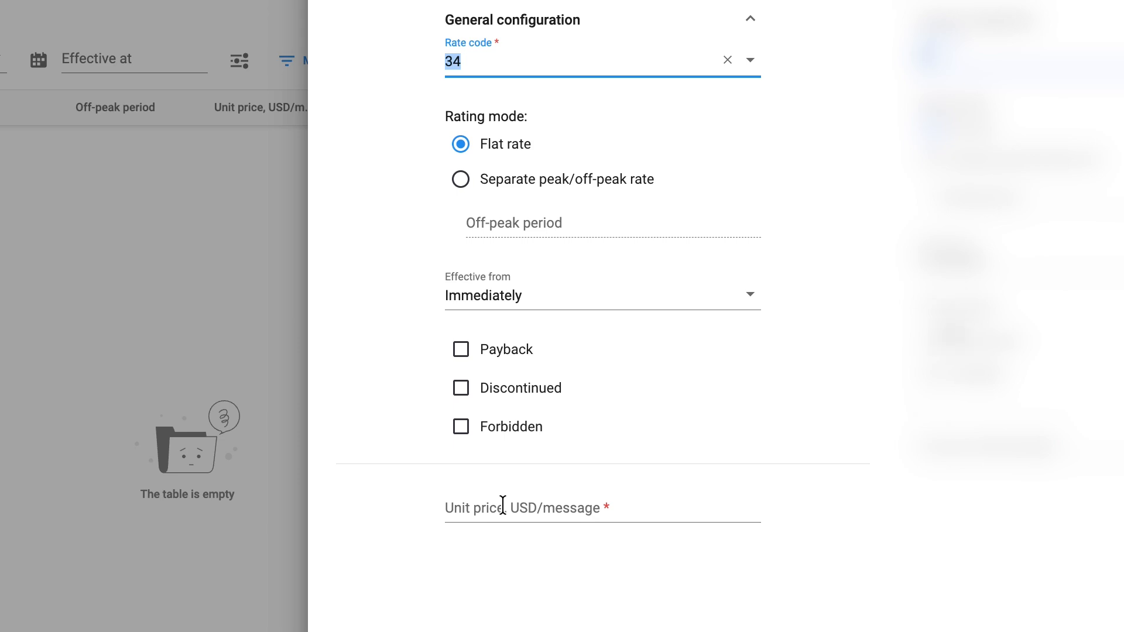
click(503, 505)
text(0)
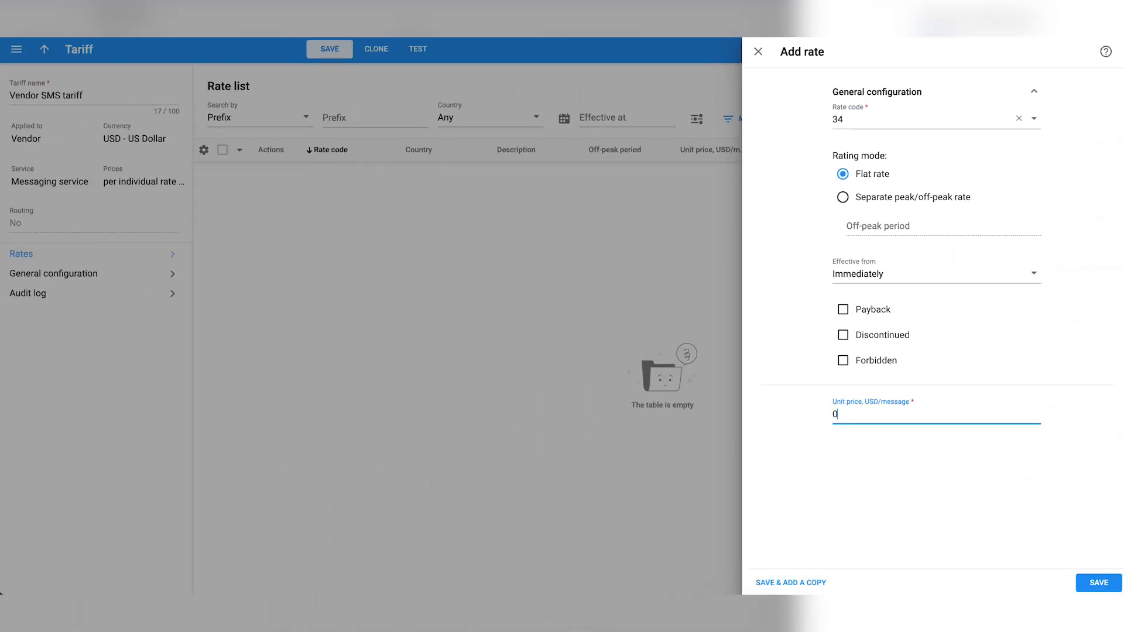
click(1092, 583)
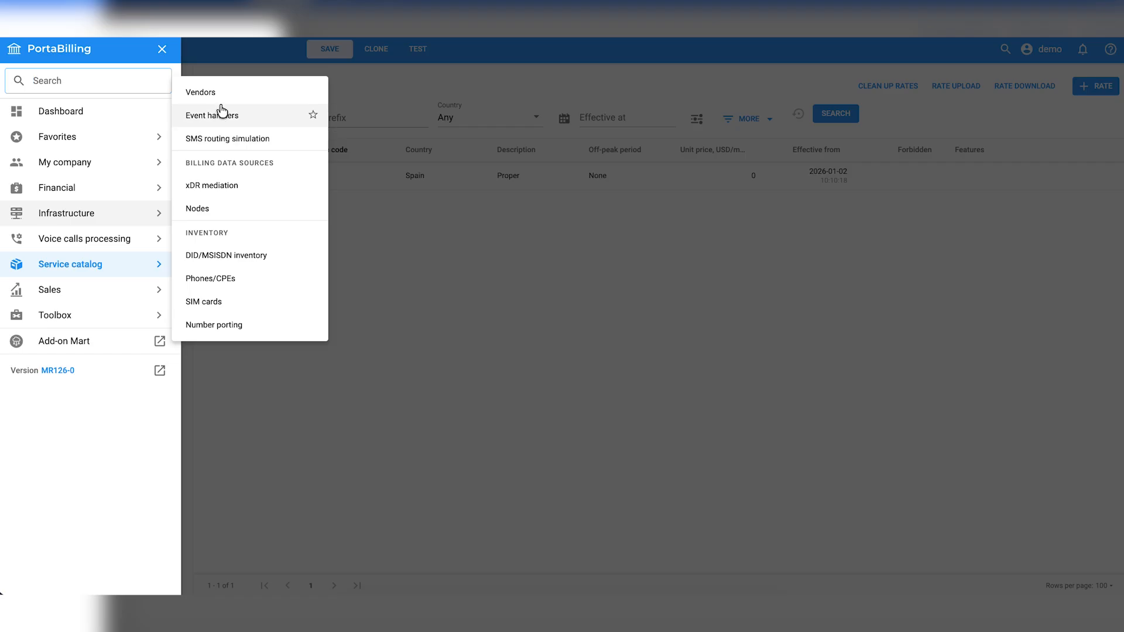
- Start a new vendor named 'MNO Vendor' from the Vendors list
click(219, 92)
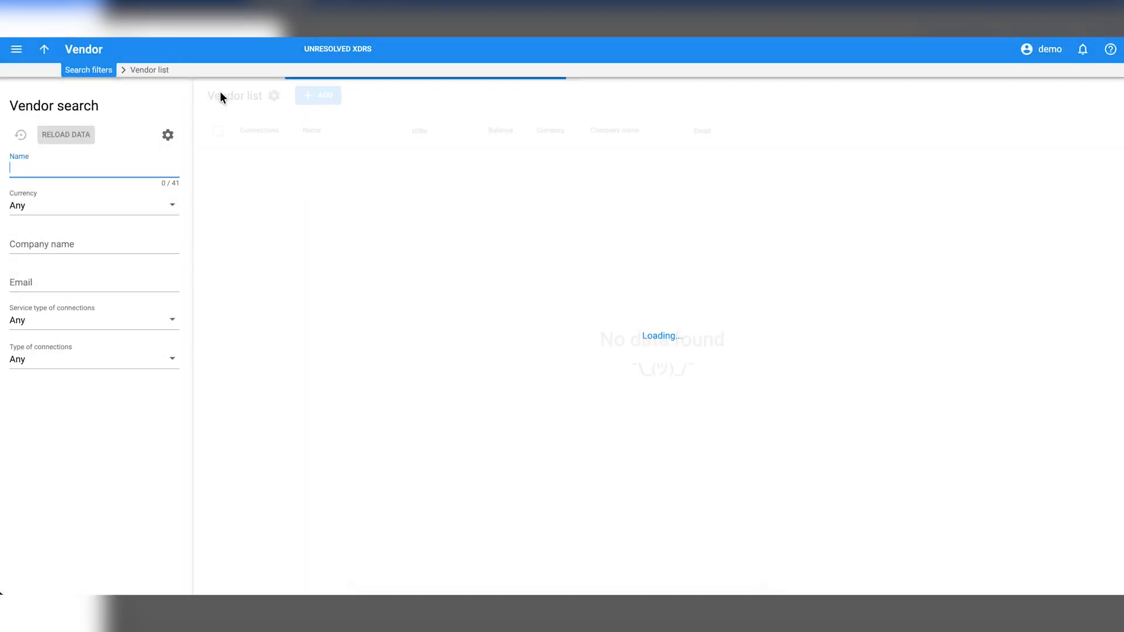
click(319, 96)
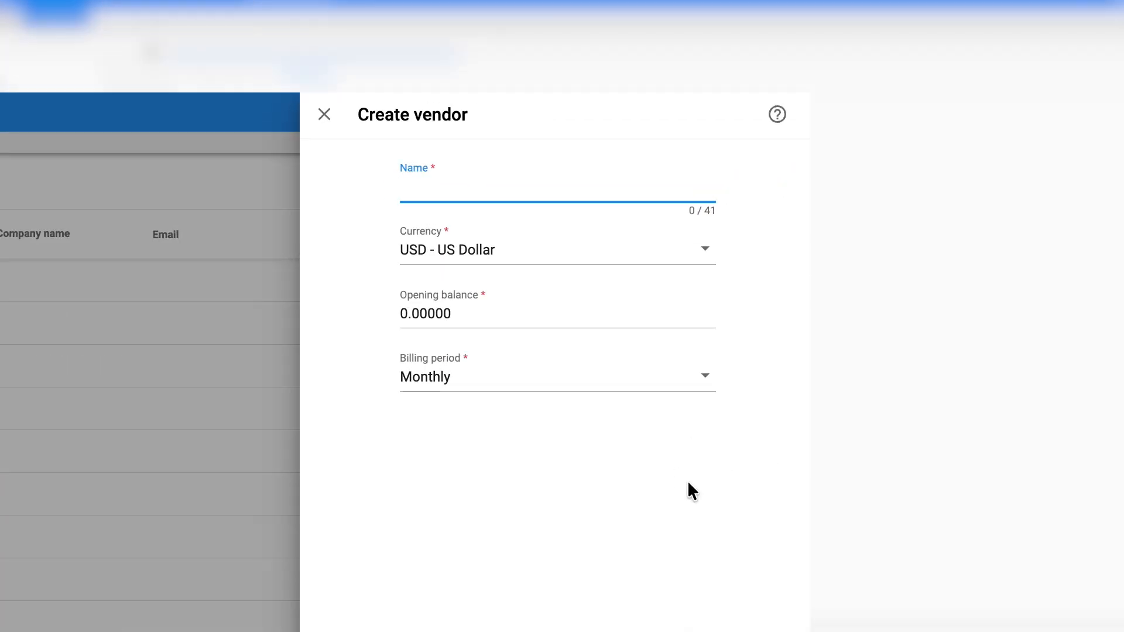
text(MNO Vendor)
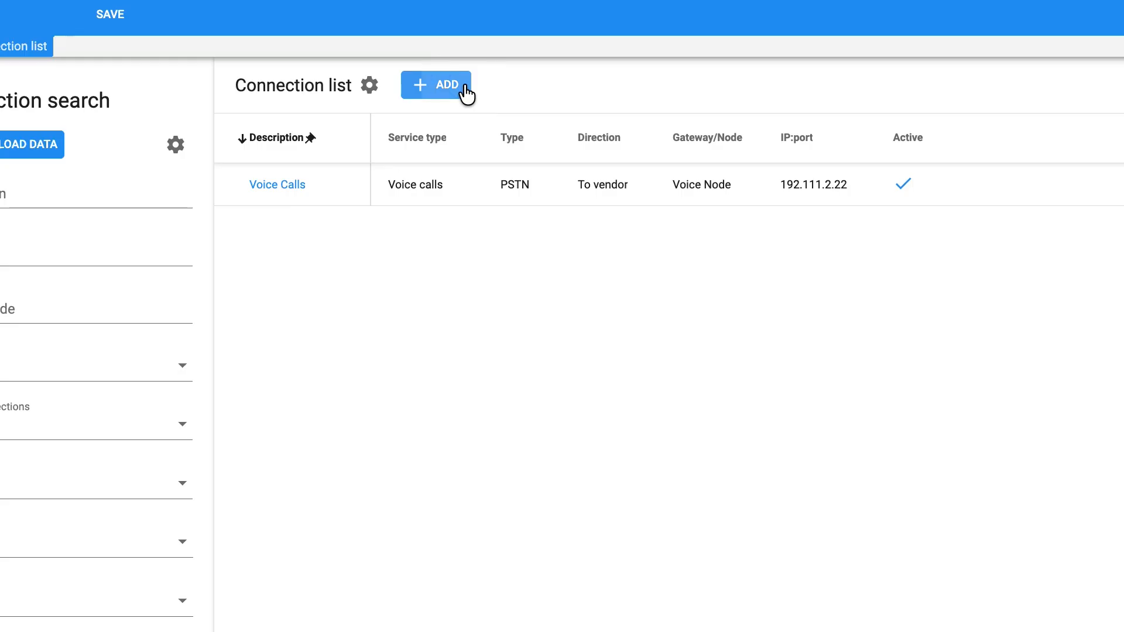
- Add a vendor connection with Messaging service type and SMPP connection type
click(466, 88)
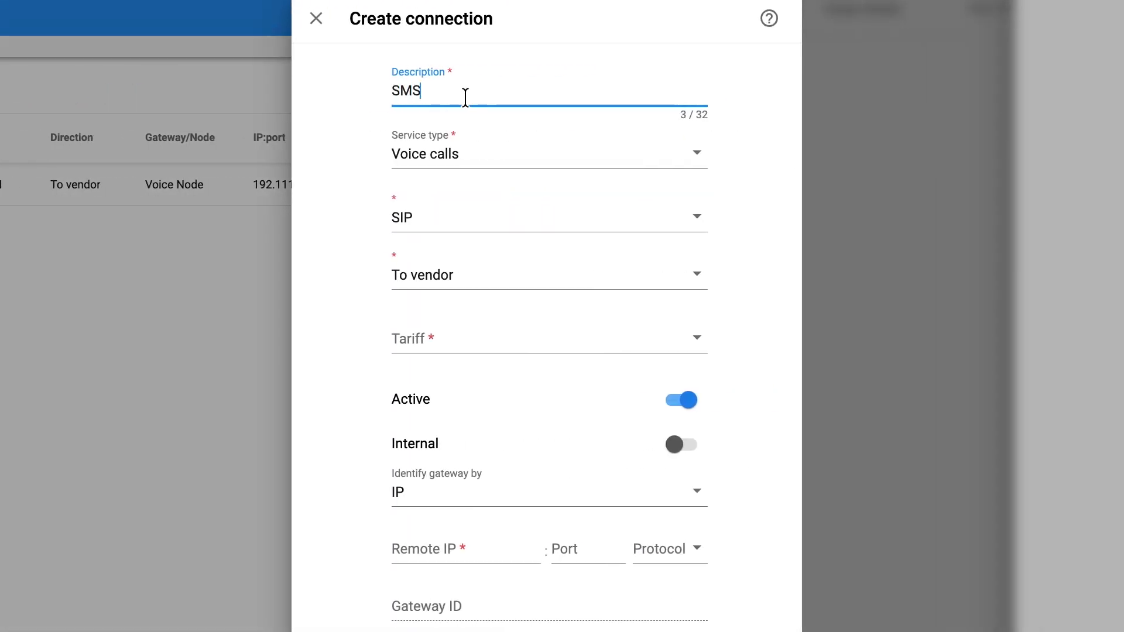
click(449, 145)
text(mes)
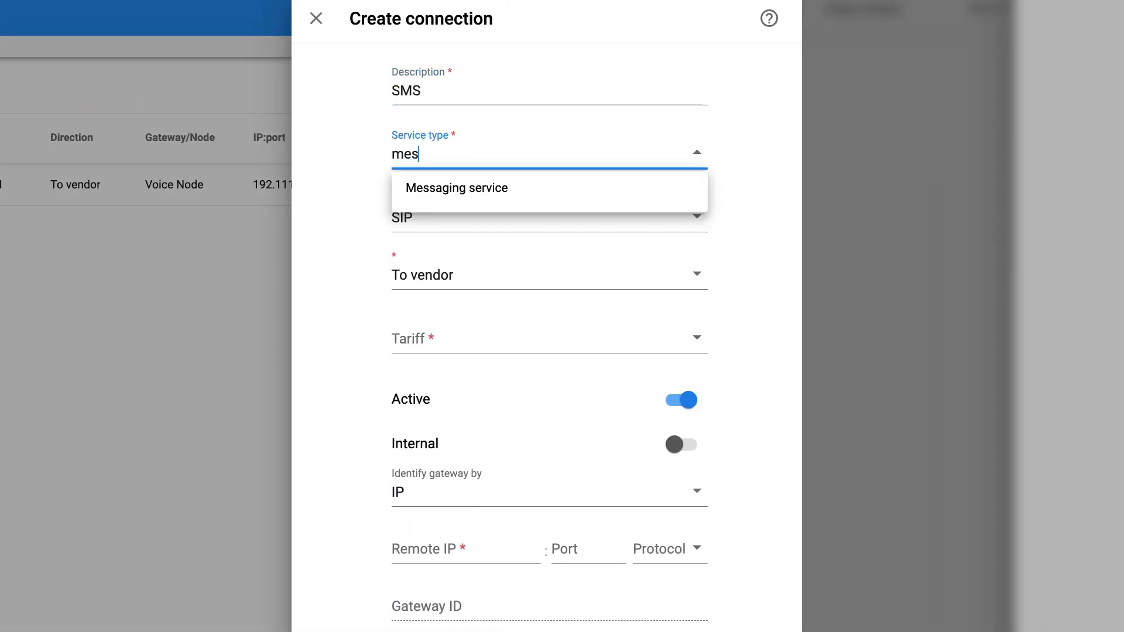
click(454, 185)
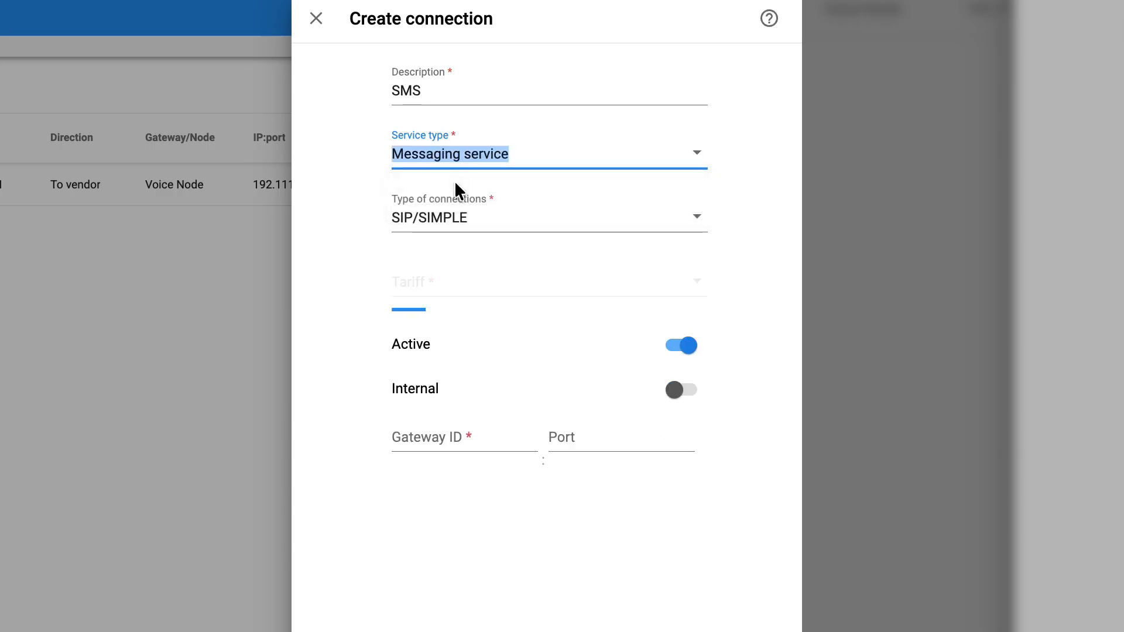
click(445, 228)
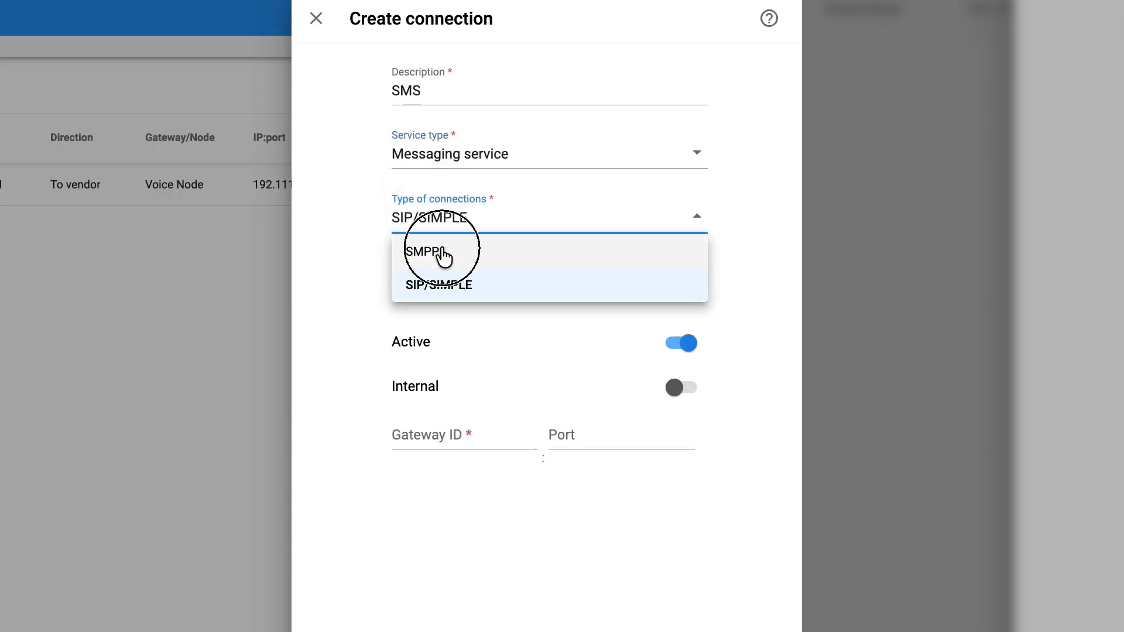
click(441, 252)
- Give the connection Vendor SMS tariff, gateway 192.111.2.22, port 2775 and SMS policy
click(442, 289)
text(sms)
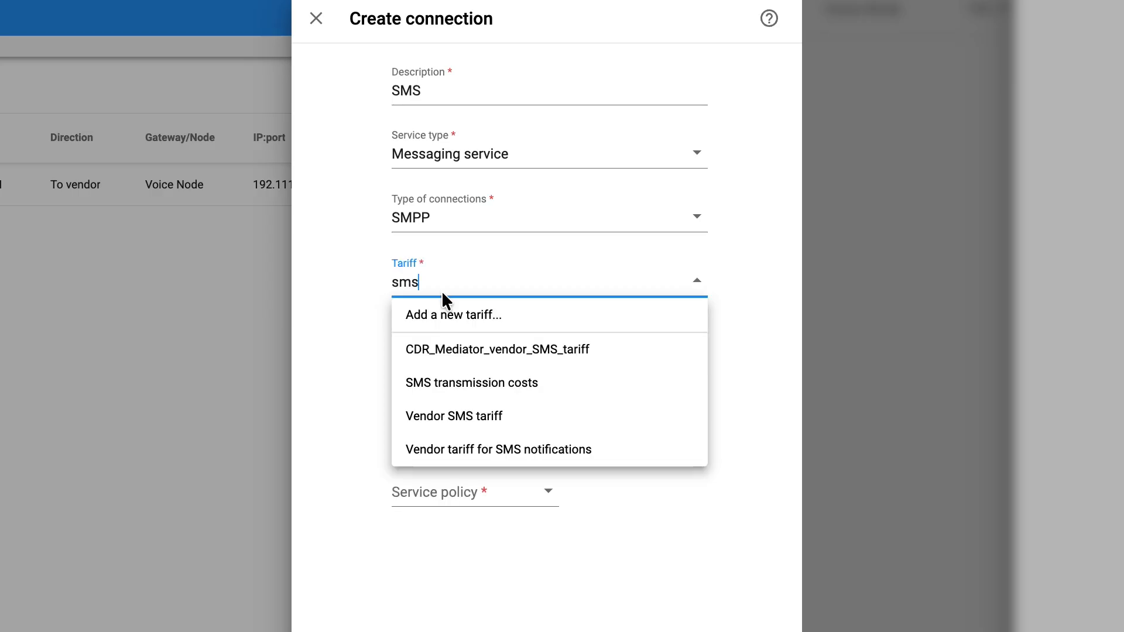
click(454, 416)
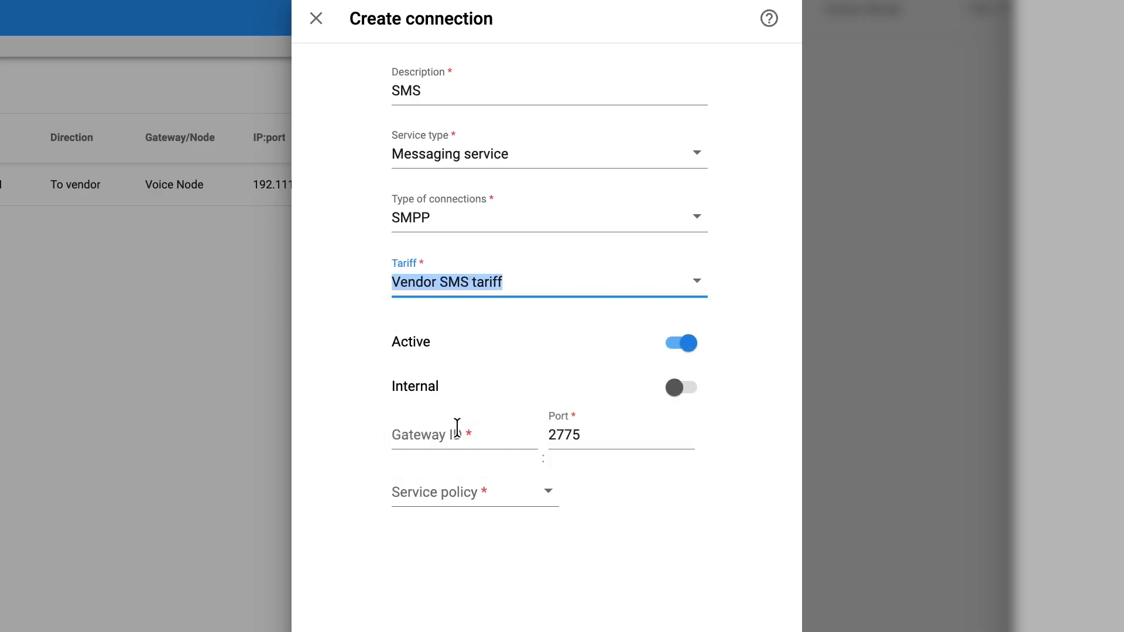
click(457, 431)
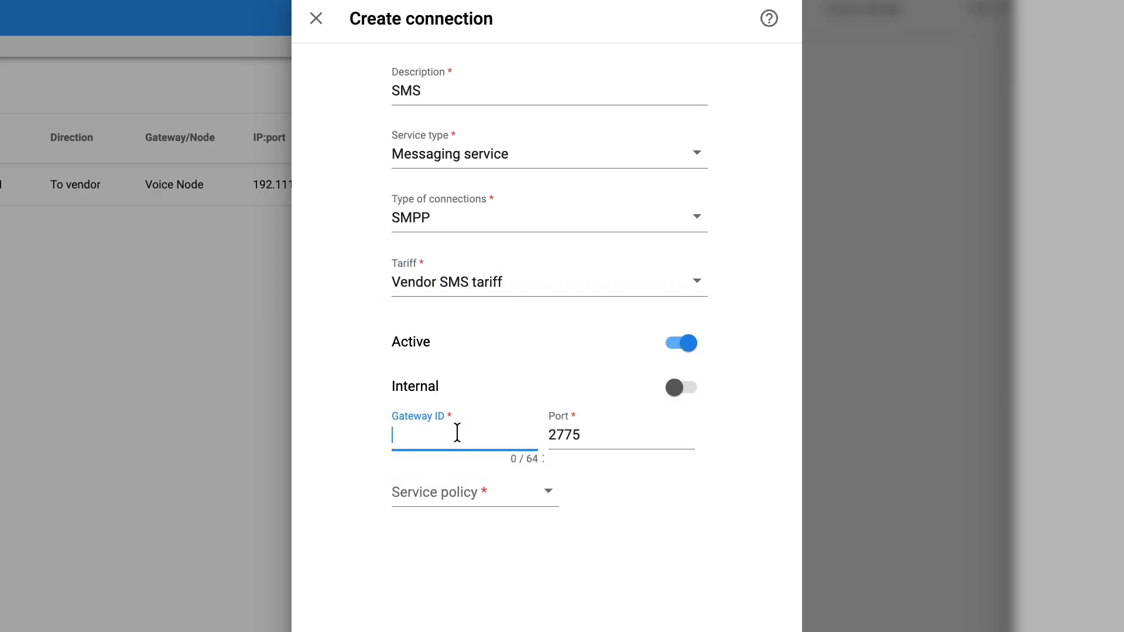
click(442, 482)
text(sms)
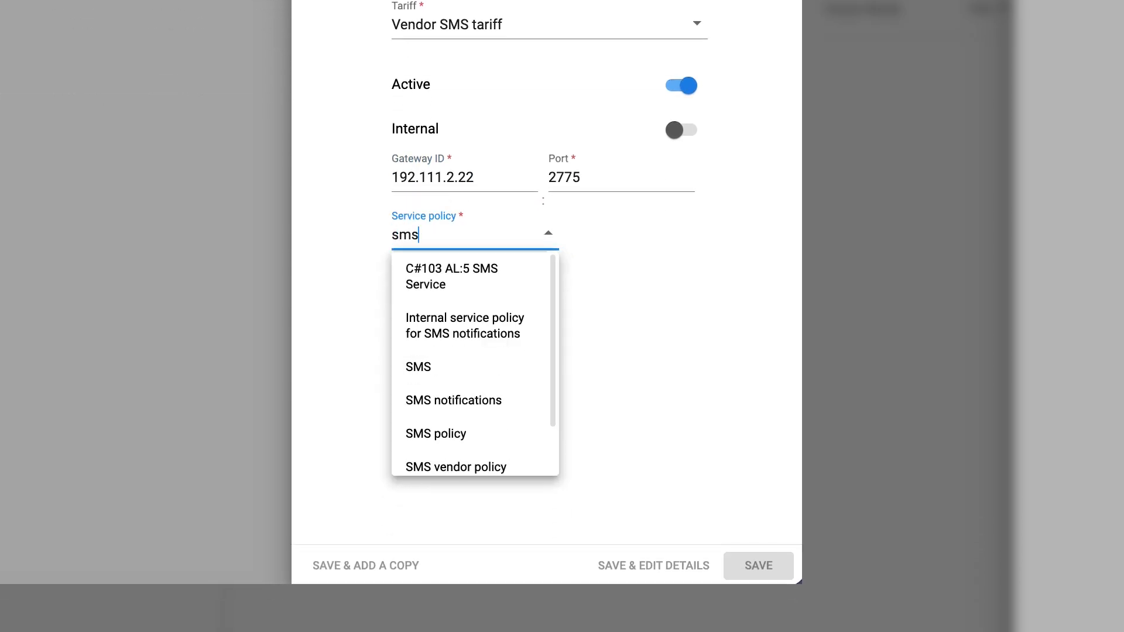
click(454, 433)
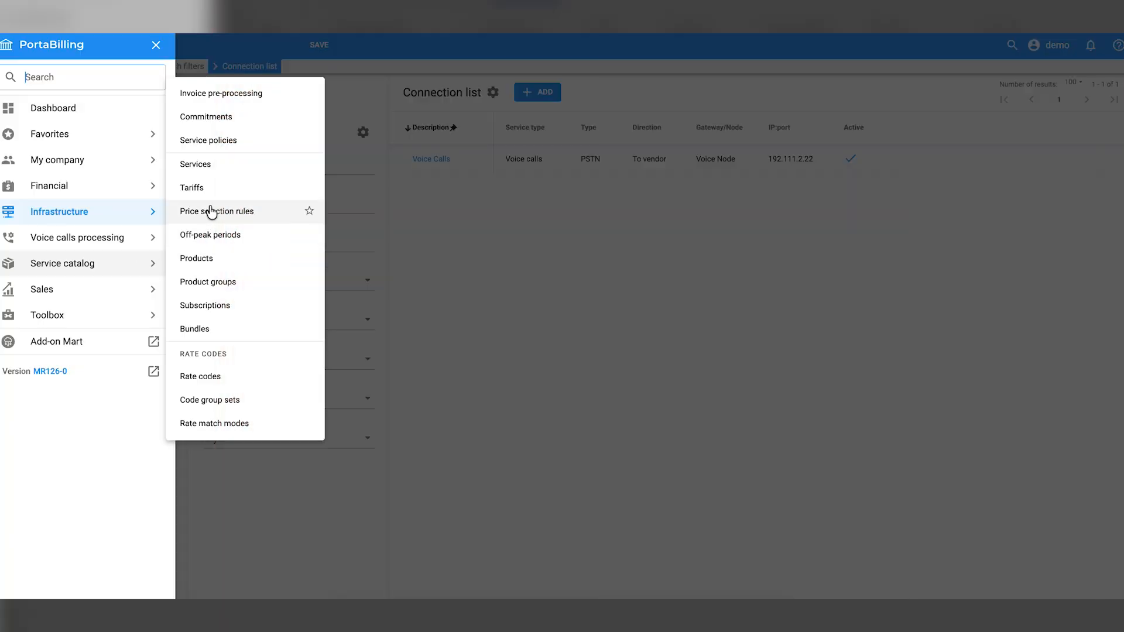
- Create tariff 'Customer SMS Tariff' in USD for Messaging service, applied to Customer
click(207, 188)
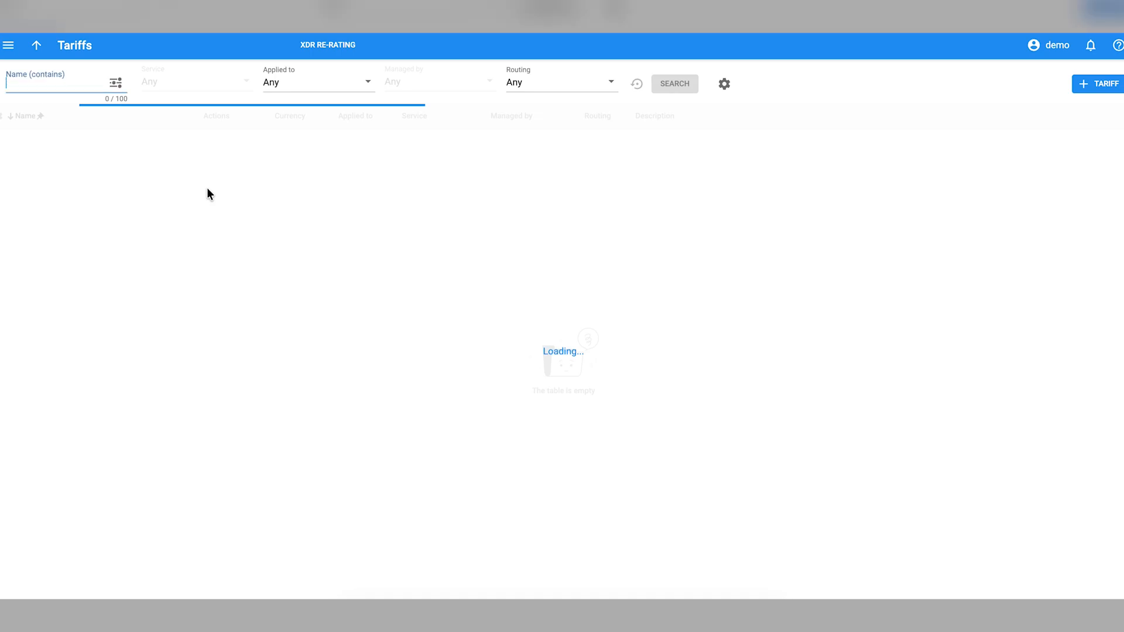
click(1113, 84)
text(Customer SMS Tariff)
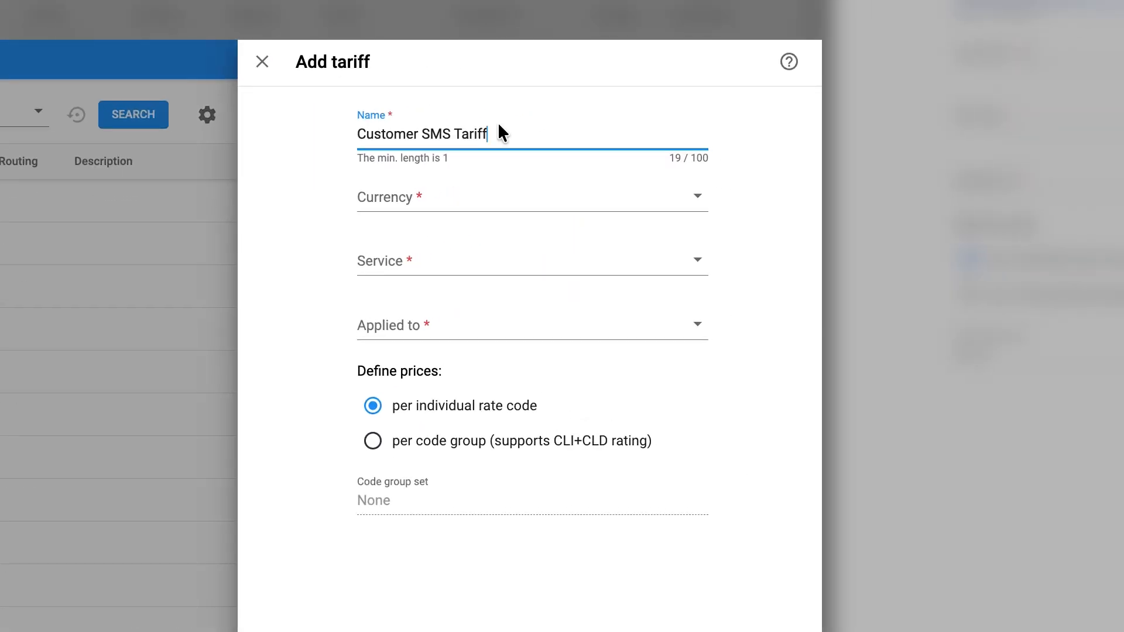
click(431, 197)
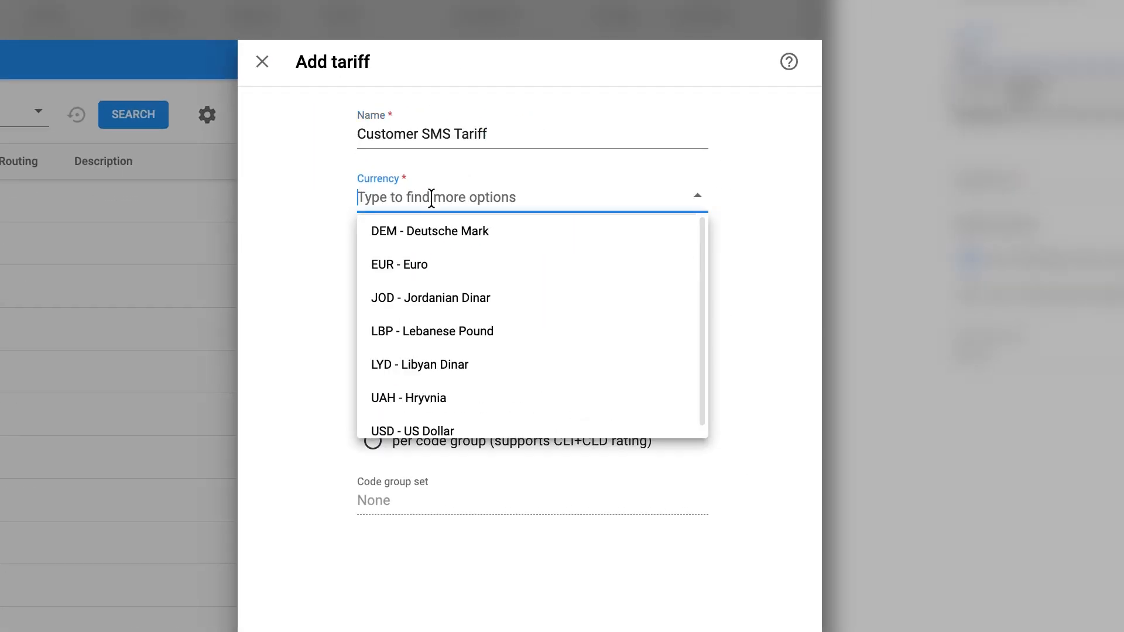
text(usd)
click(426, 233)
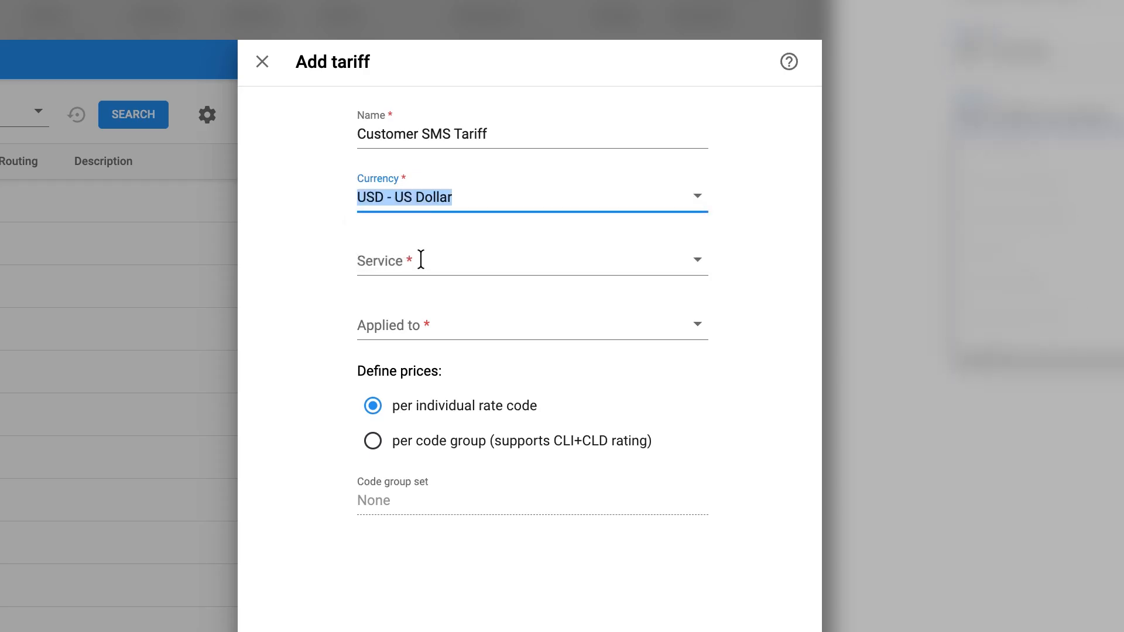
click(420, 257)
text(me)
click(427, 296)
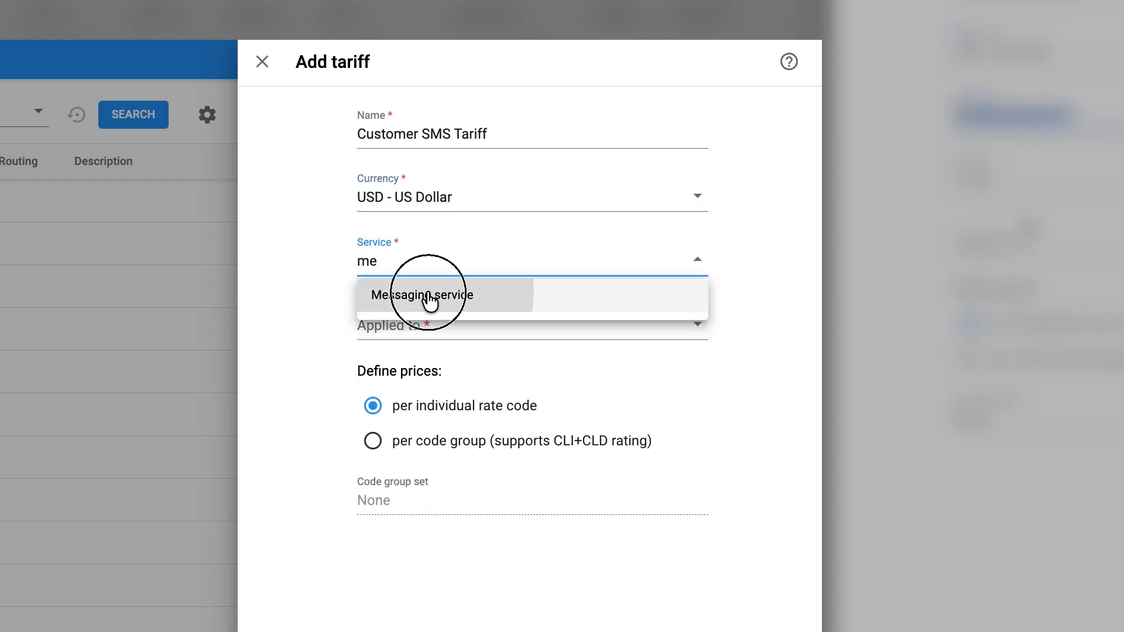
click(431, 388)
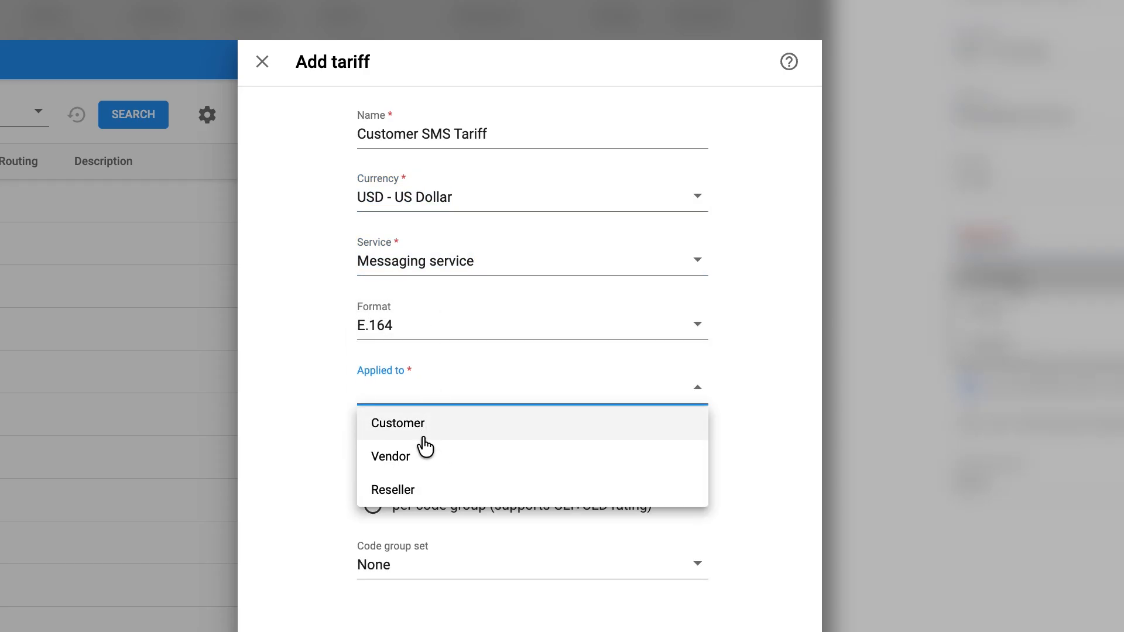
click(454, 423)
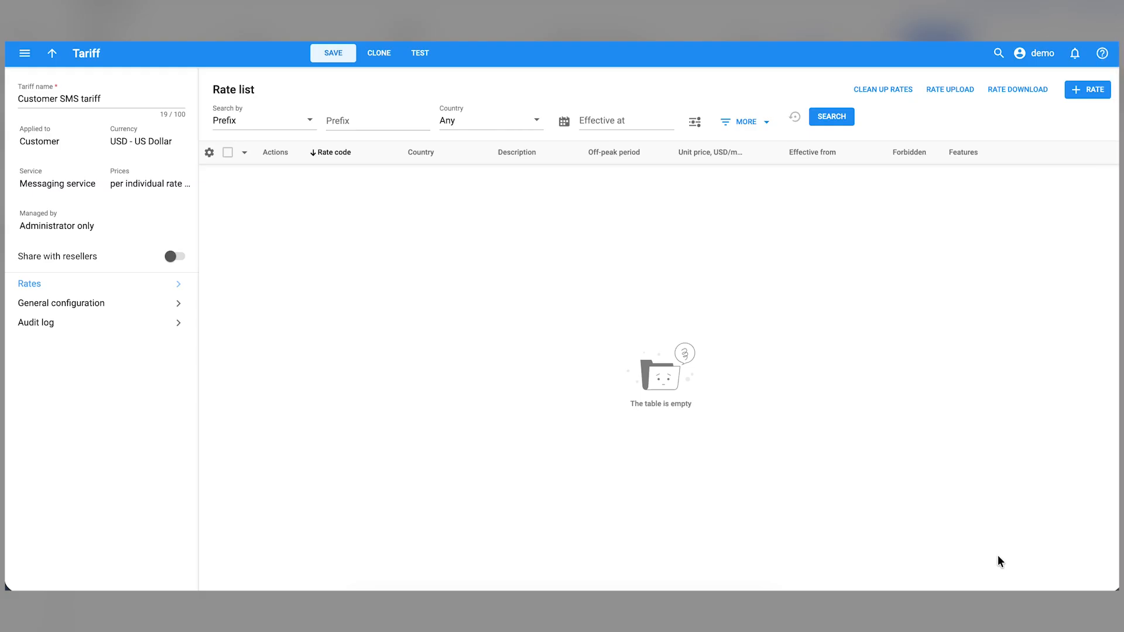
- Add and save a flat rate for code 34 at 0 USD per message
click(1088, 88)
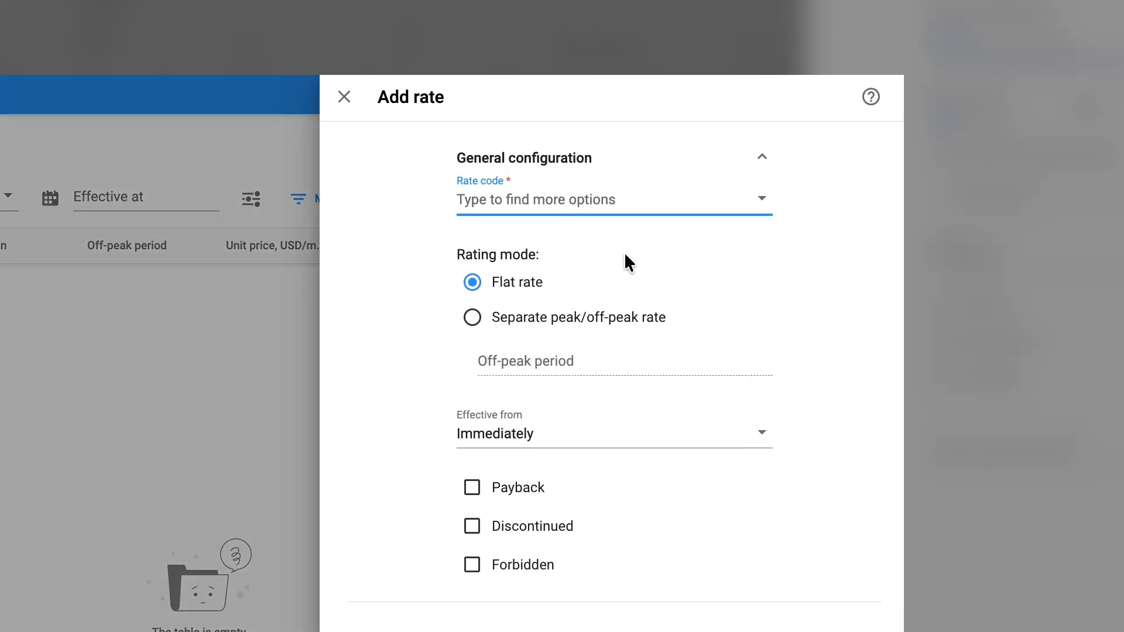
text(34)
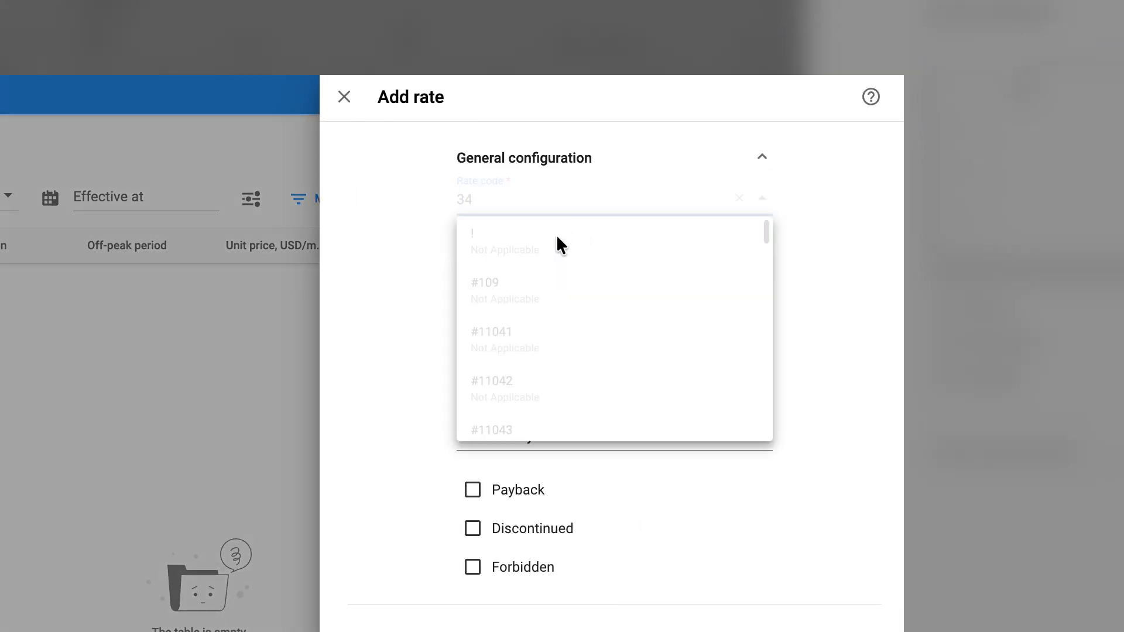
click(540, 243)
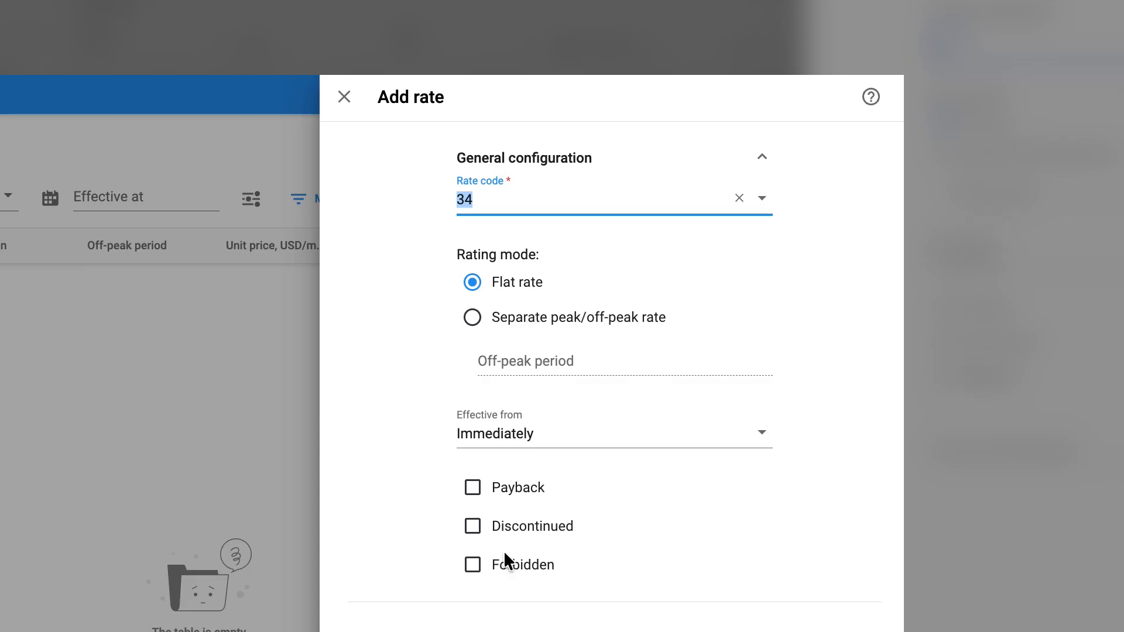
click(534, 362)
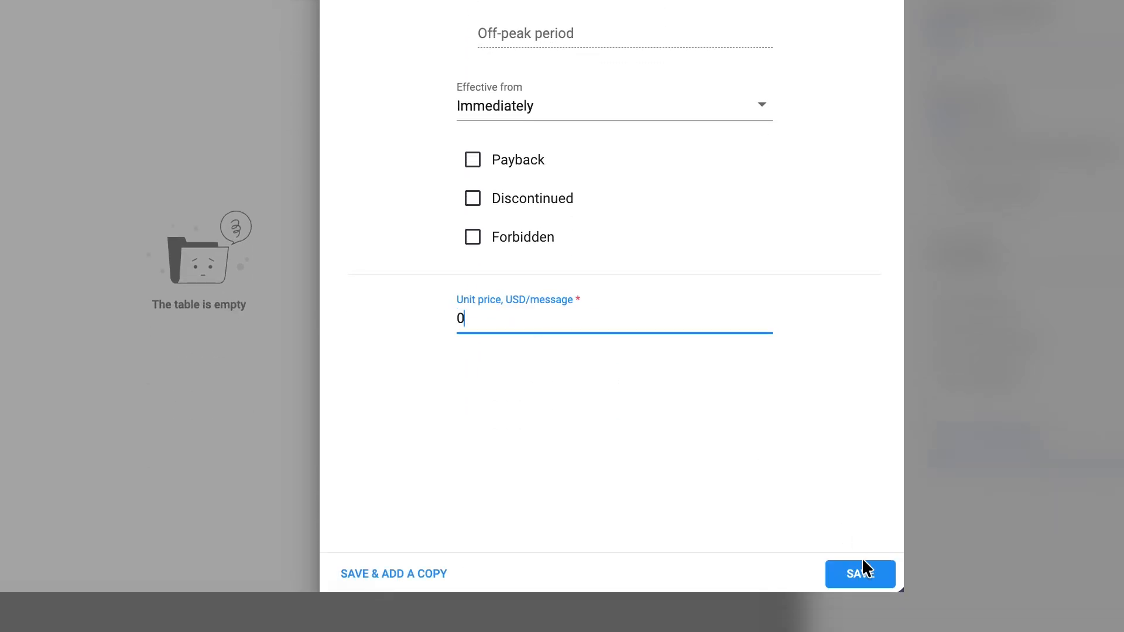
click(862, 563)
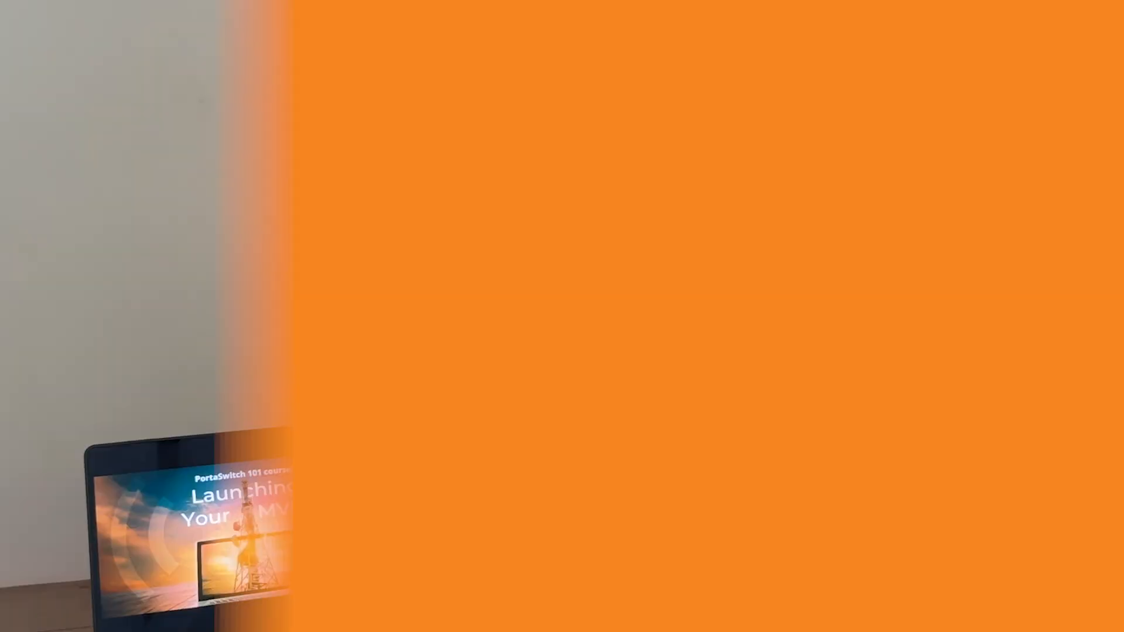